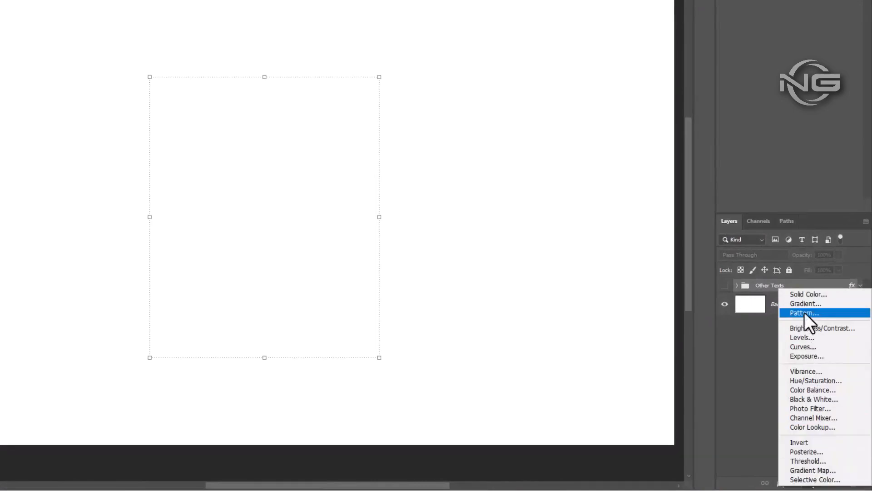
Step: Add a gradient fill layer using the first Basics gradient preset, with #c0b399 as the beige stop's colour
left_click(805, 304)
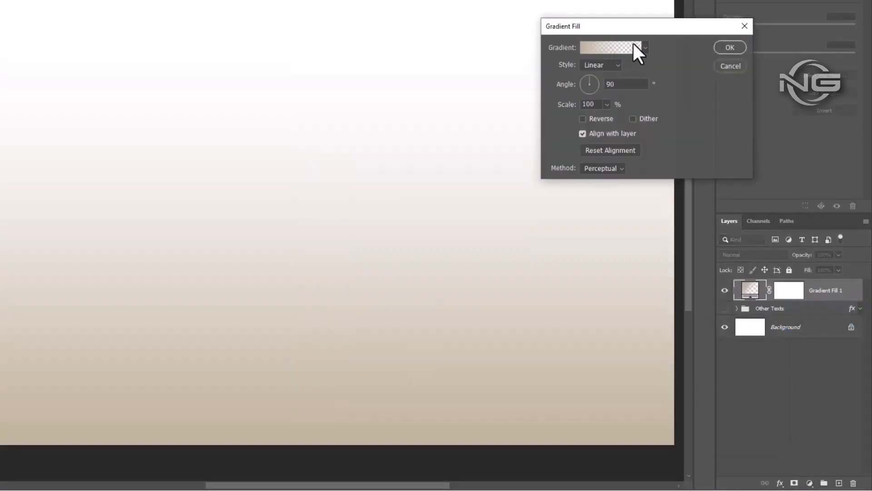
left_click(645, 47)
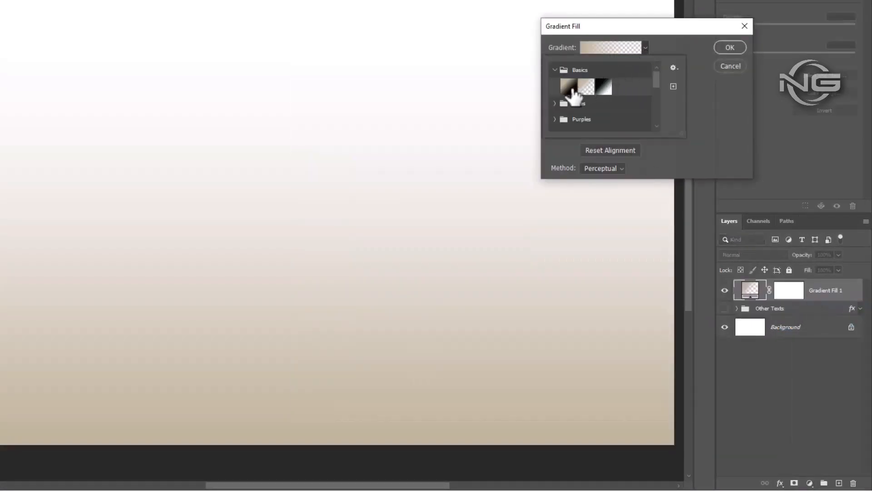
left_click(569, 88)
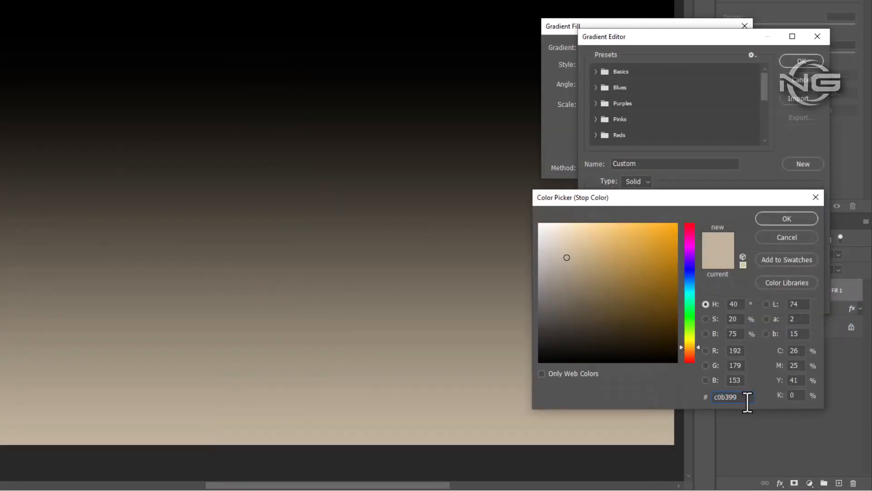
left_click_drag(745, 399, 707, 401)
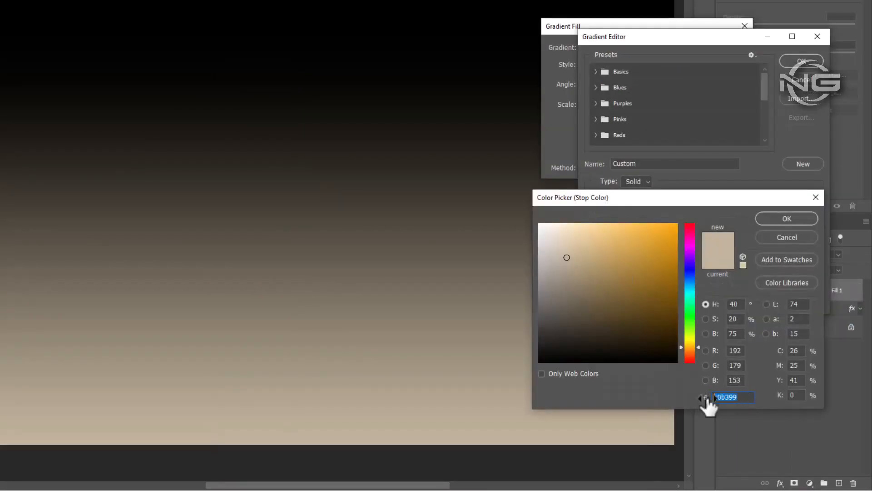
left_click(779, 218)
Step: Set the gradient's black end stop to the pale cream colour #fff5e2 and accept the edited gradient
double_click(813, 238)
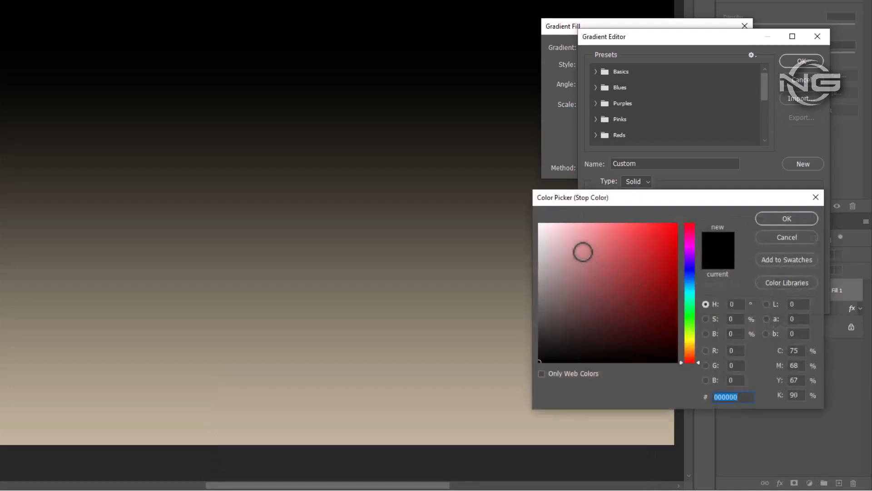
left_click(421, 391)
left_click_drag(545, 278, 554, 222)
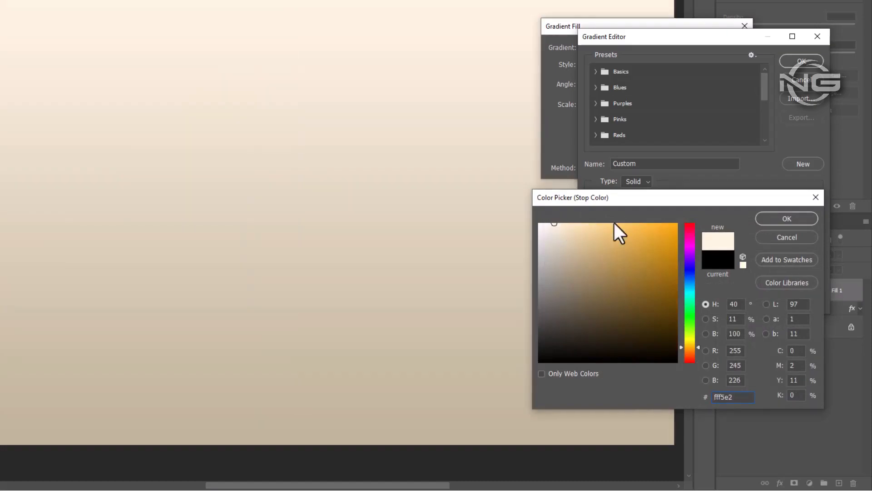
left_click(773, 219)
left_click(784, 61)
Step: Make the gradient fill radial, reversed and dithered, with a scale of 255%
left_click(610, 64)
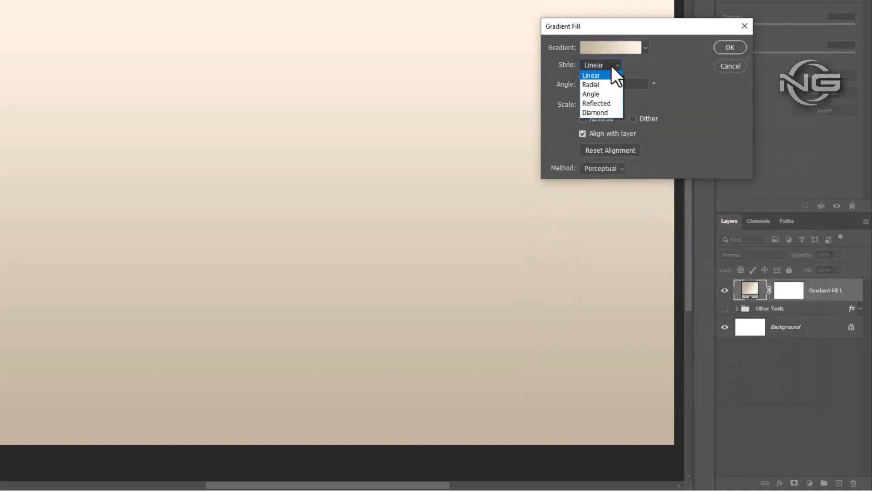
left_click(591, 86)
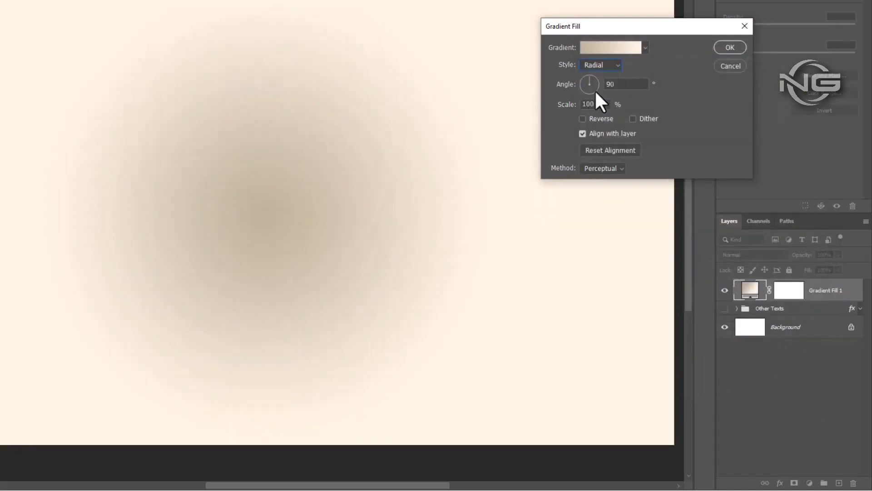
left_click(634, 118)
left_click(601, 117)
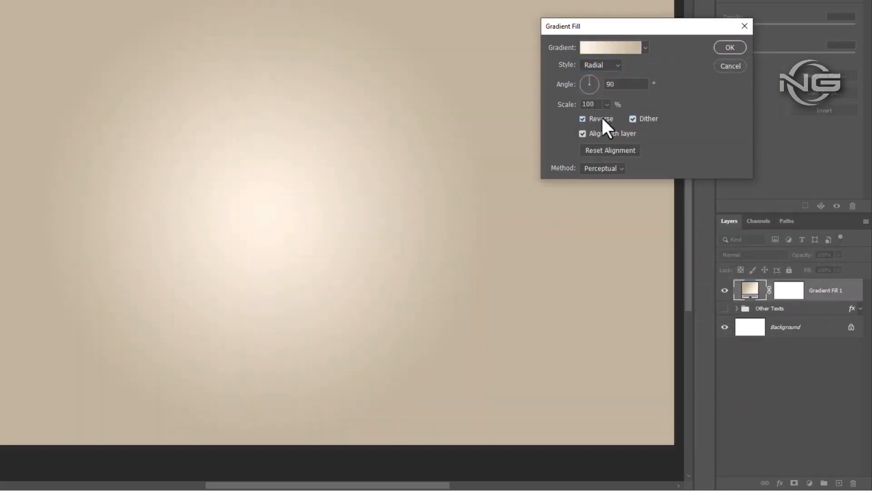
left_click(606, 105)
left_click_drag(612, 116, 617, 117)
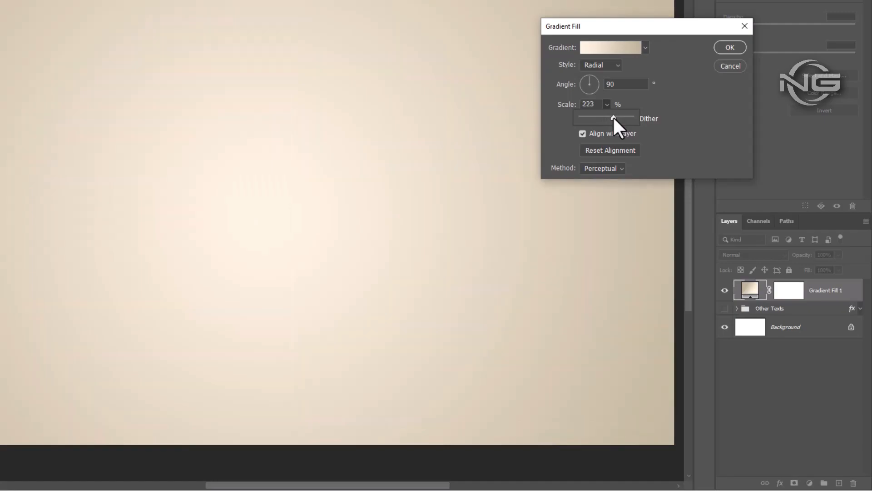
left_click_drag(613, 117, 614, 117)
left_click(678, 97)
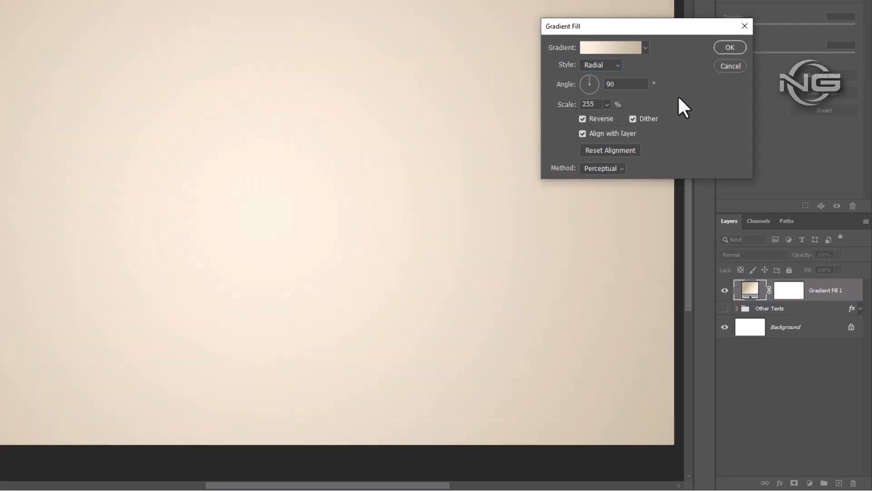
left_click(729, 47)
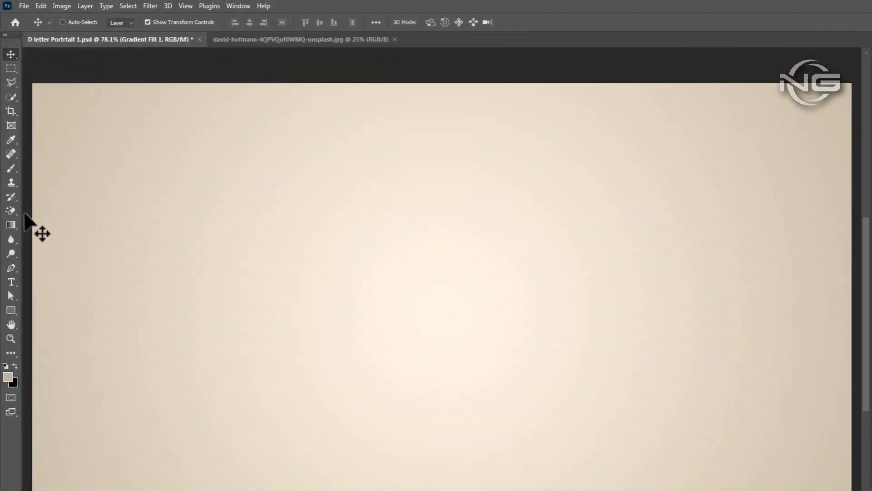
Step: Set up the Type tool with Bell MT Bold at 163 pt and a light grey text colour
left_click(11, 281)
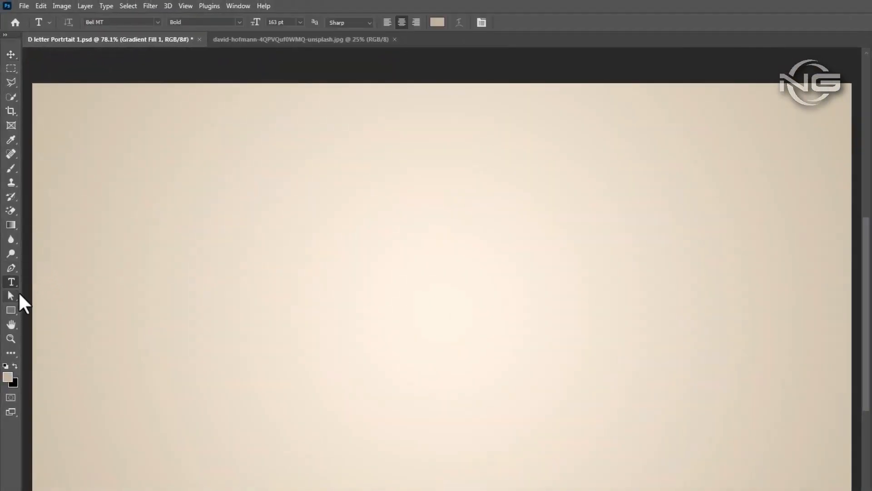
left_click(157, 22)
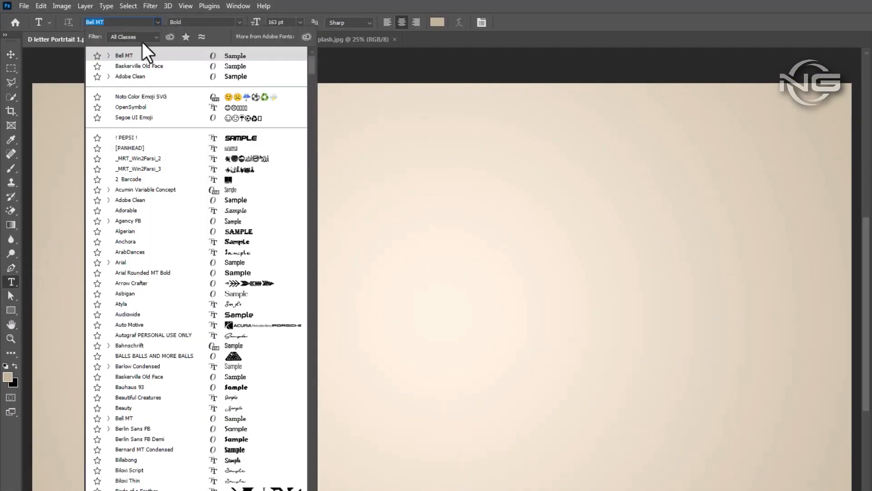
left_click(156, 21)
left_click(240, 21)
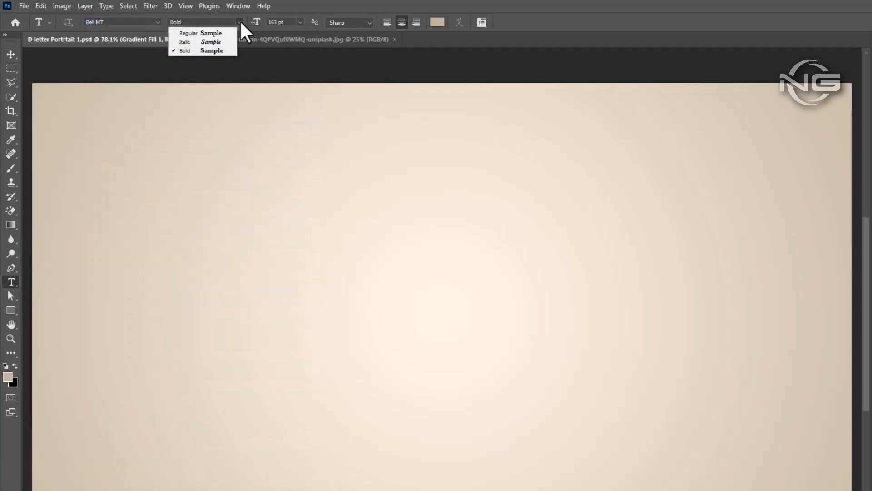
left_click(239, 21)
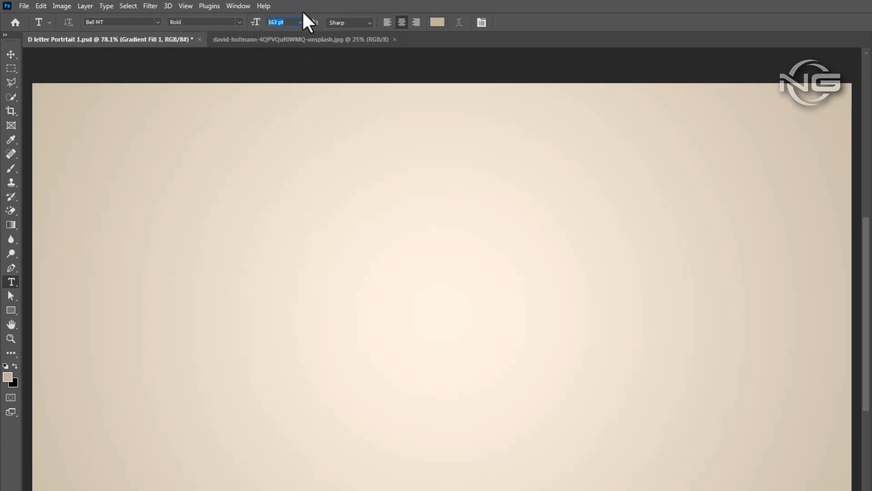
left_click(437, 23)
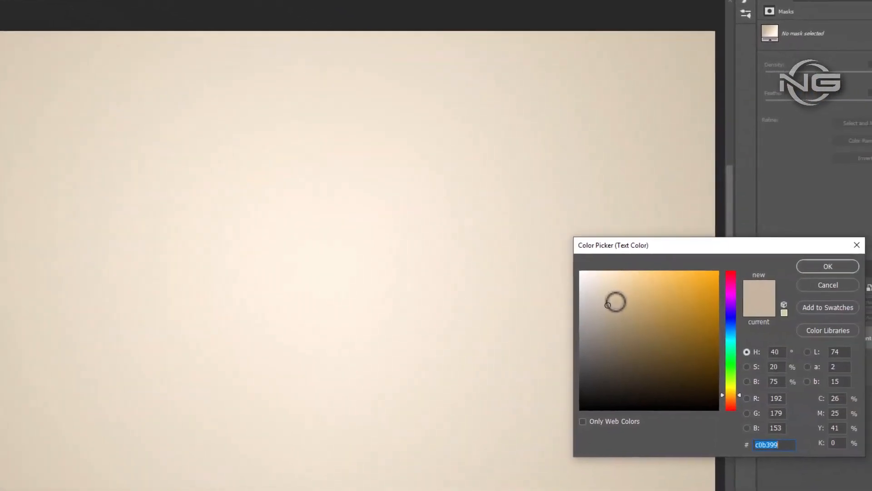
left_click_drag(607, 305, 576, 286)
left_click(815, 266)
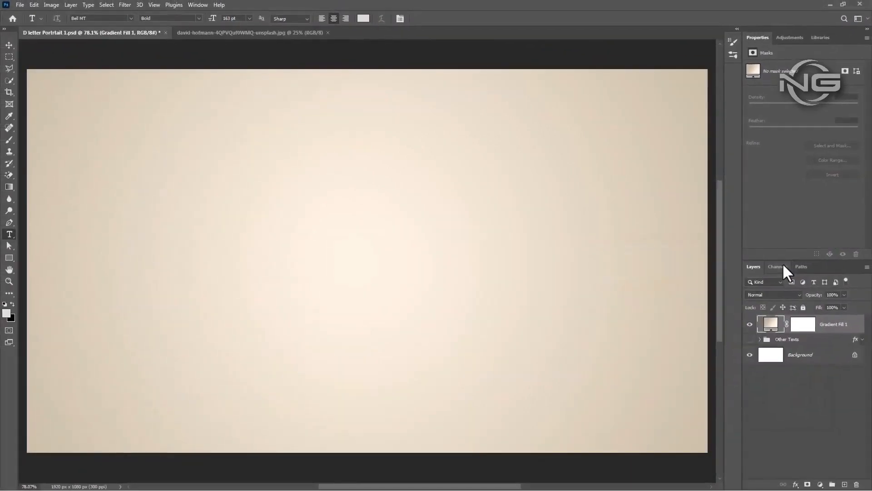
Step: Add the letter "D" as a text layer and centre it horizontally and vertically on the canvas
left_click(159, 224)
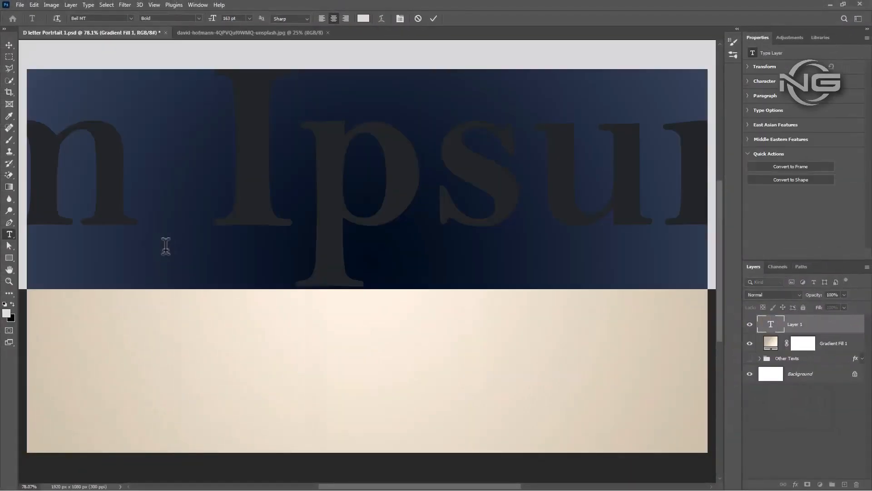
key("Delete")
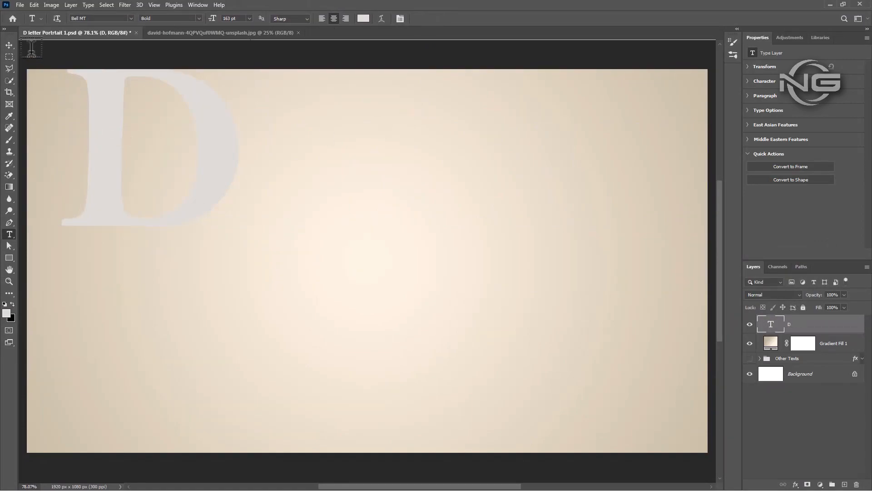
left_click(9, 45)
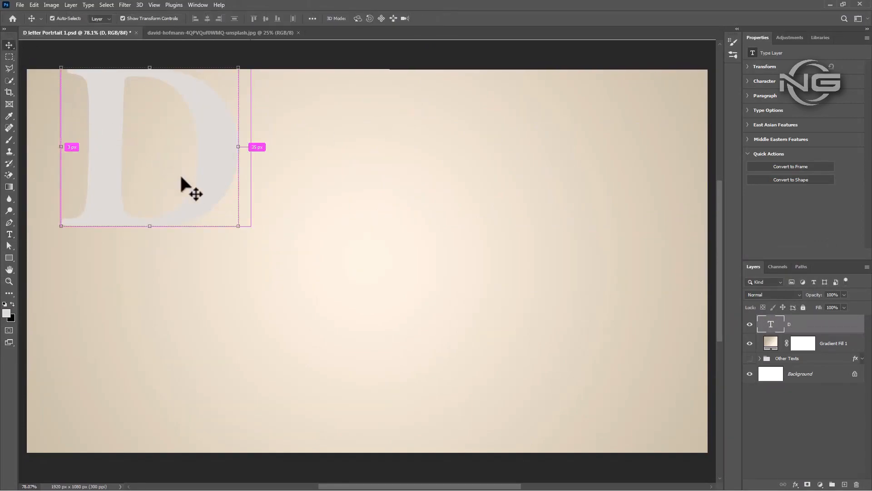
key("ctrl+a")
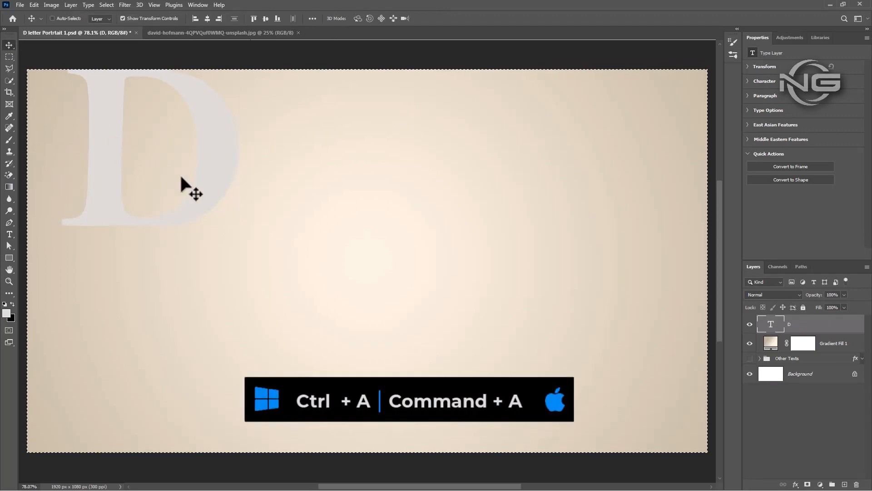
left_click(207, 19)
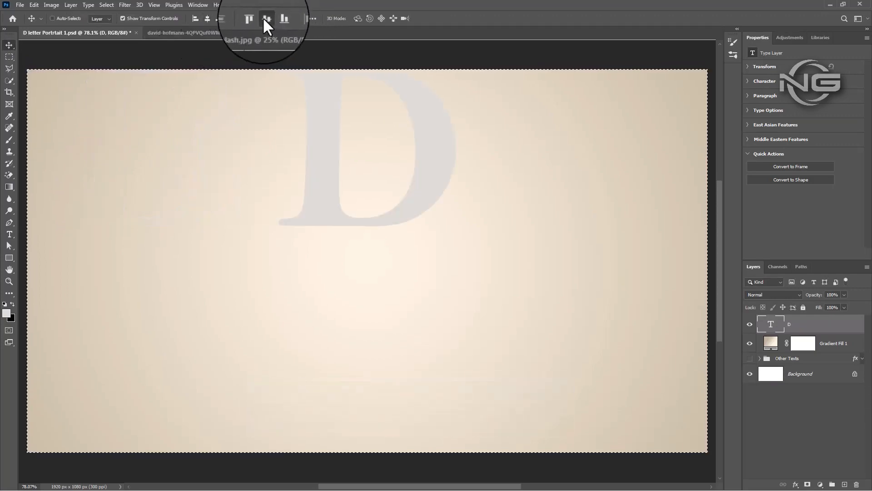
left_click(262, 17)
key("ctrl+d")
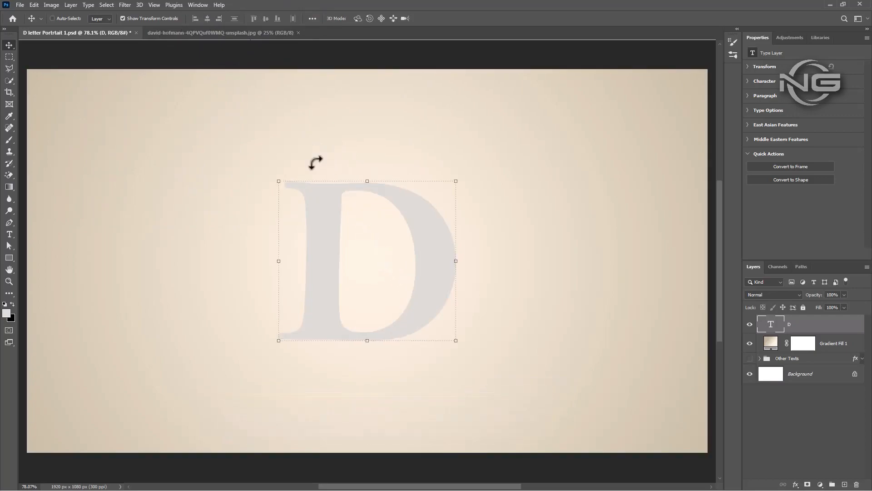
Step: In the ballerina photo document, mask the selected dancer out of the background and convert the layer to a smart object
left_click(239, 33)
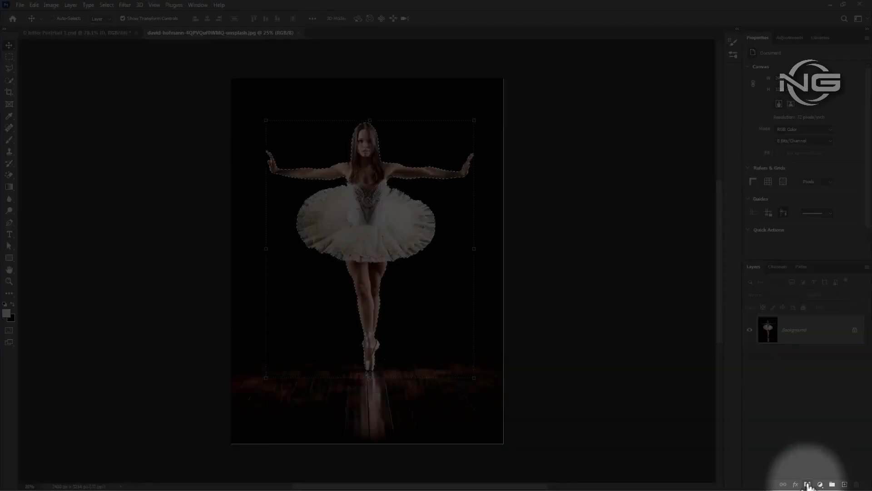
left_click(808, 485)
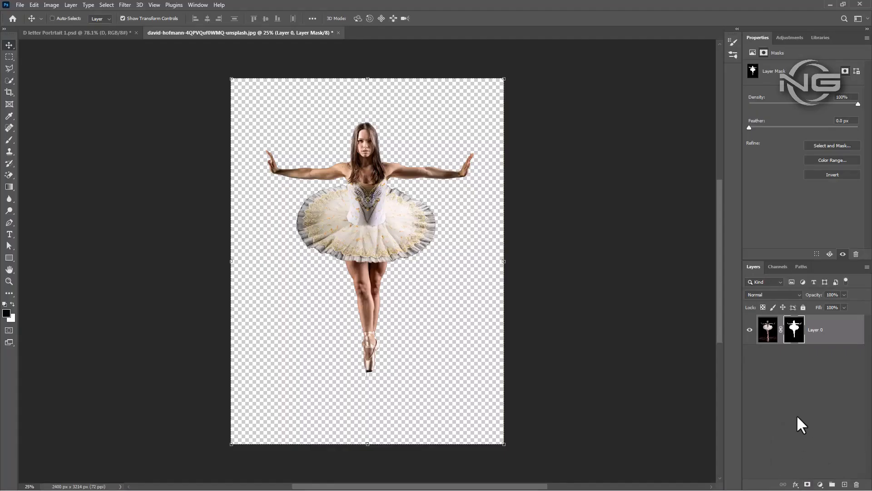
right_click(819, 339)
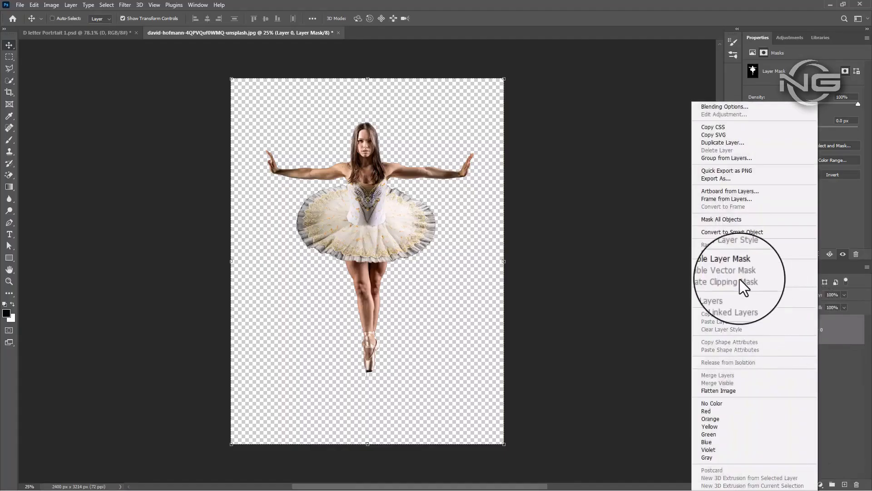
left_click(714, 232)
Step: Bring the dancer into the D letter document, scale her to about 6.25% and position her over the letter's stem
left_click_drag(352, 226, 363, 258)
key("ctrl+t")
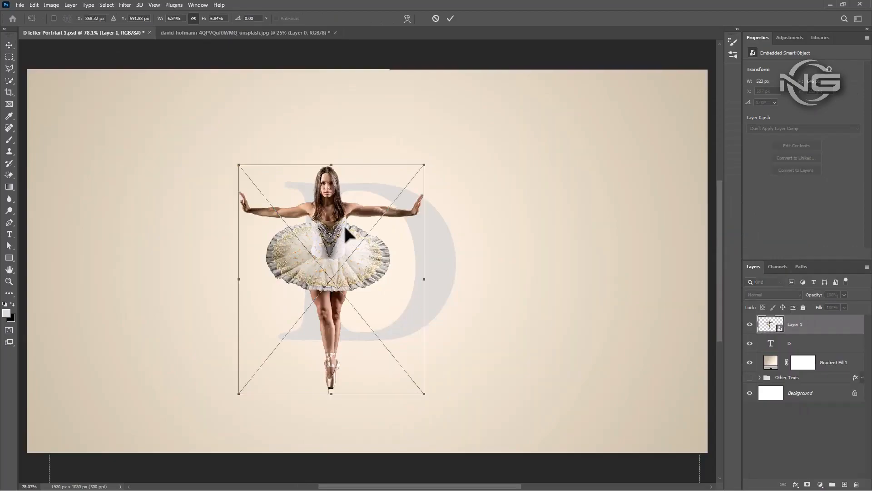
left_click_drag(331, 165, 332, 207)
left_click_drag(340, 261, 339, 242)
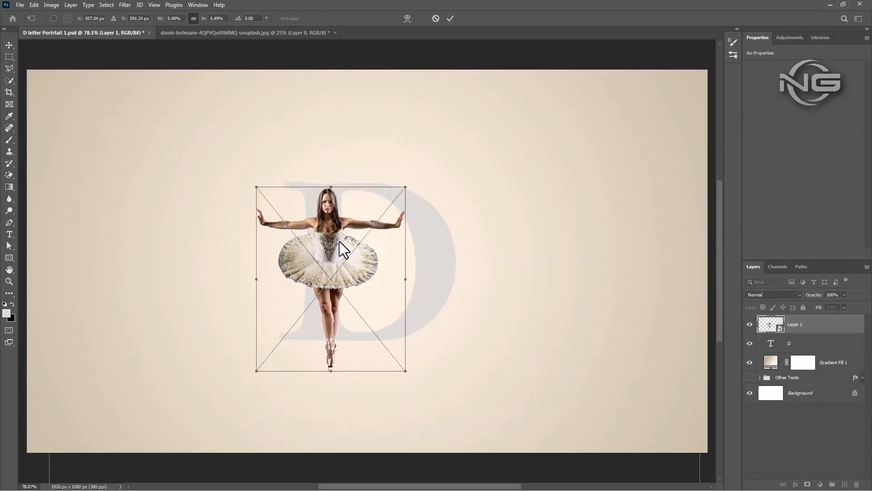
left_click_drag(333, 372, 336, 402)
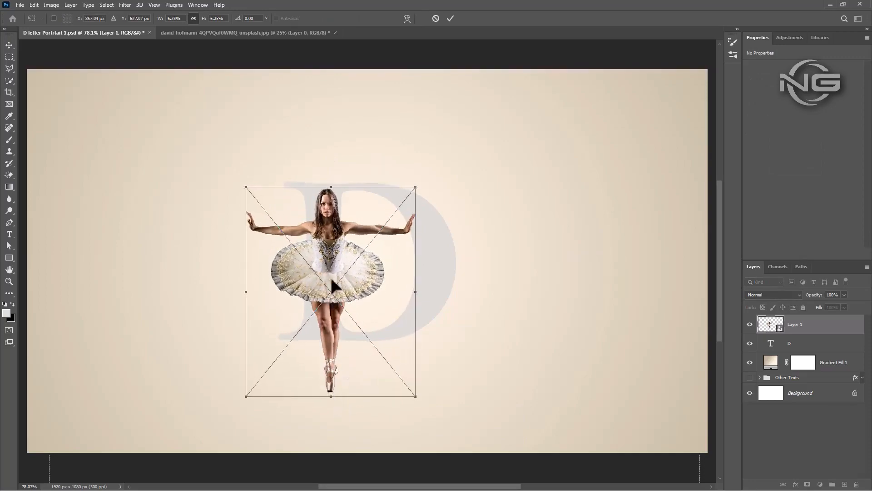
left_click(451, 18)
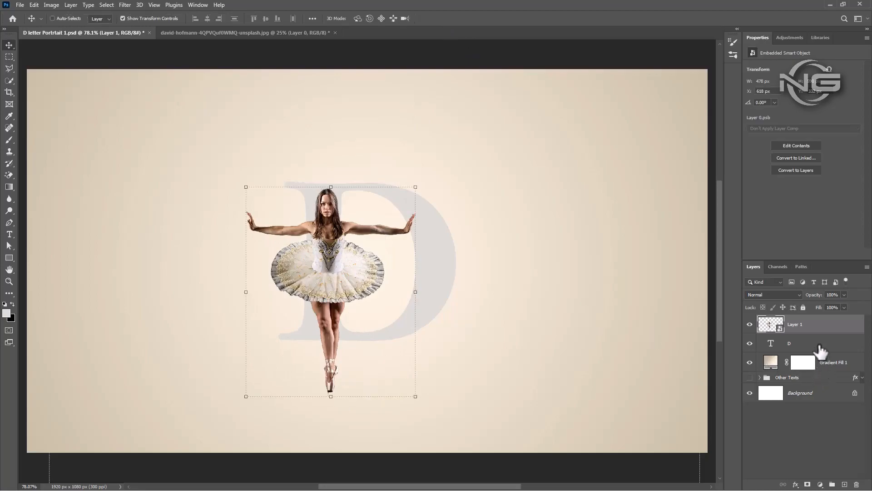
Step: Clip the dancer layer to the letter D with a clipping mask
right_click(811, 325)
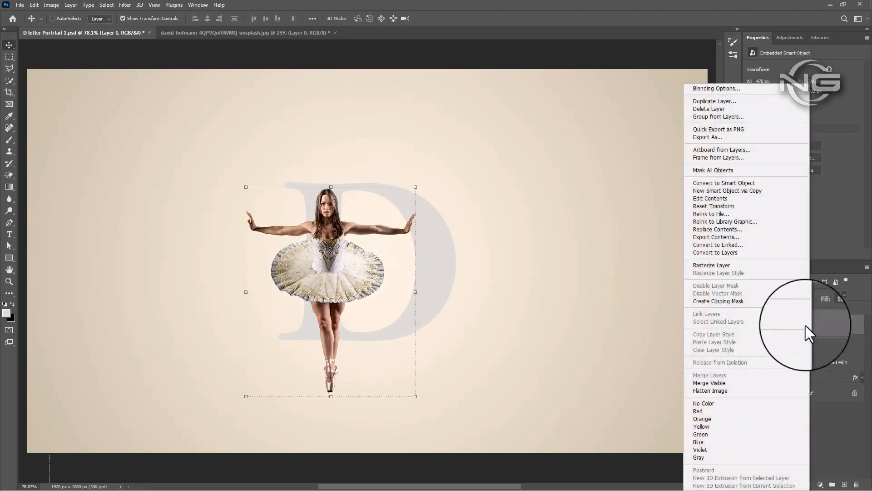
left_click(732, 298)
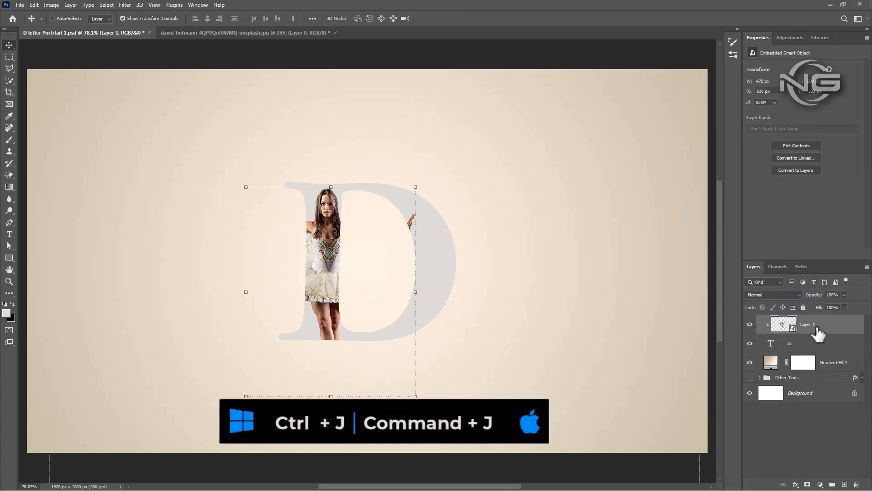
Step: Duplicate the clipped dancer layer and add a layer mask to the copy
key("ctrl+j")
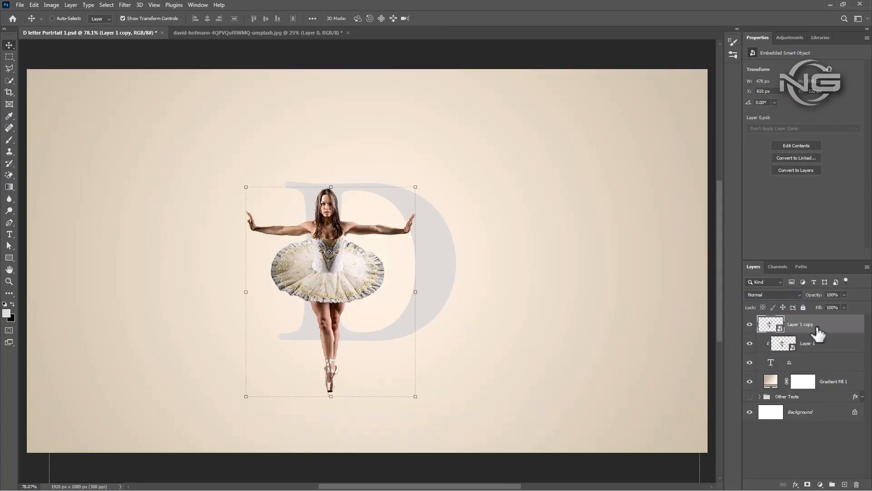
left_click(807, 484)
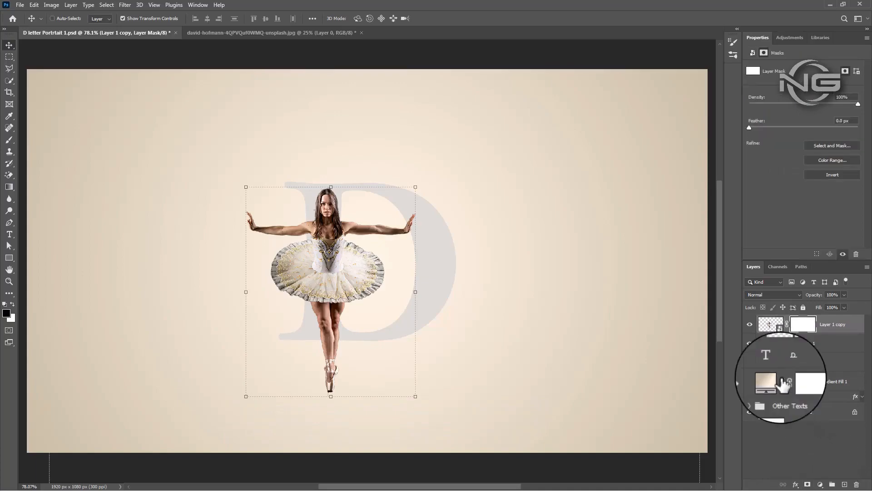
Step: Load the letter D's pixels as a selection, target the Layer 1 copy mask and invert the selection
right_click(771, 363)
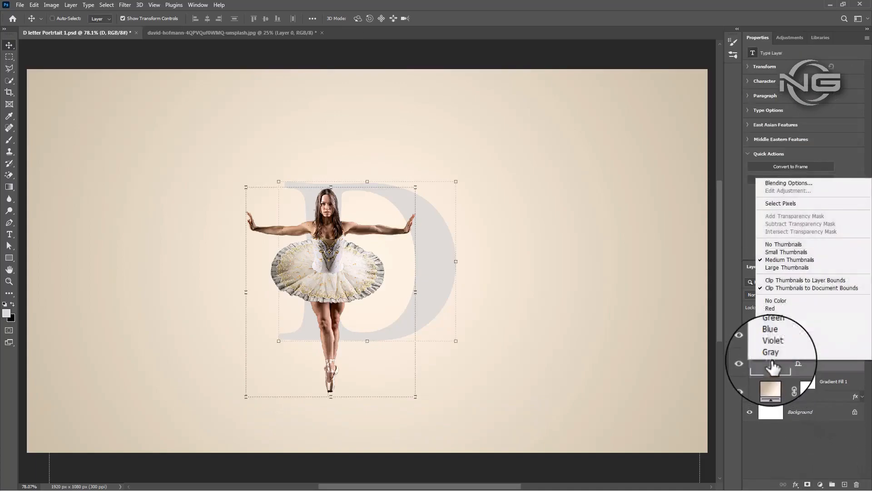
left_click(775, 203)
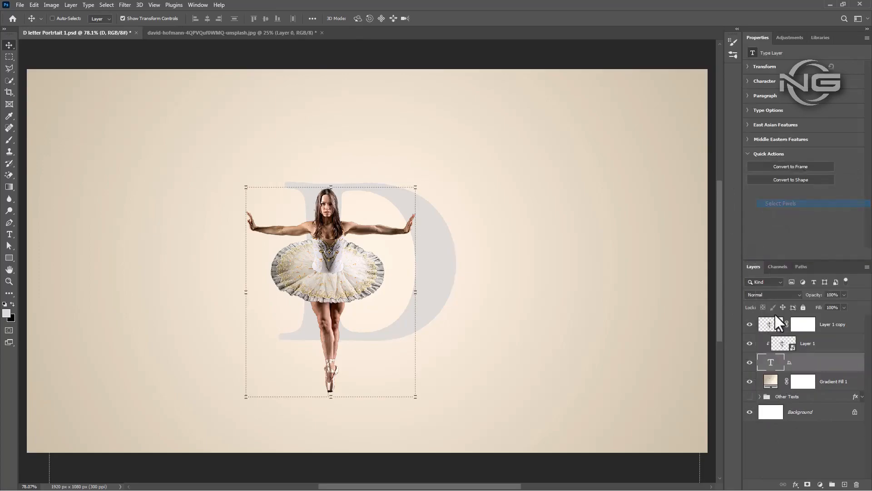
left_click(803, 324)
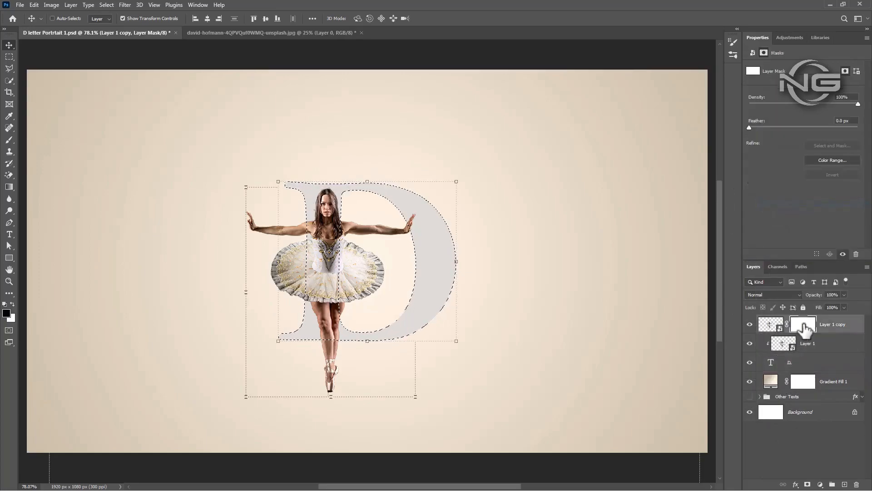
left_click(107, 4)
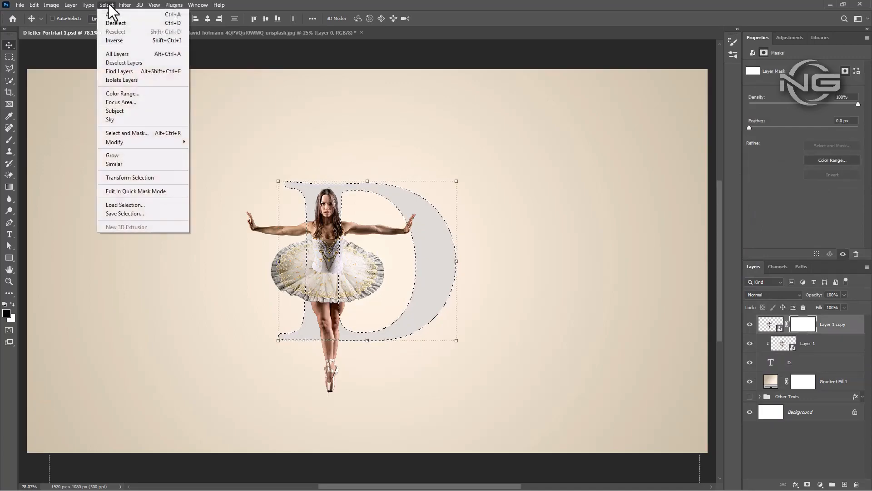
left_click(116, 40)
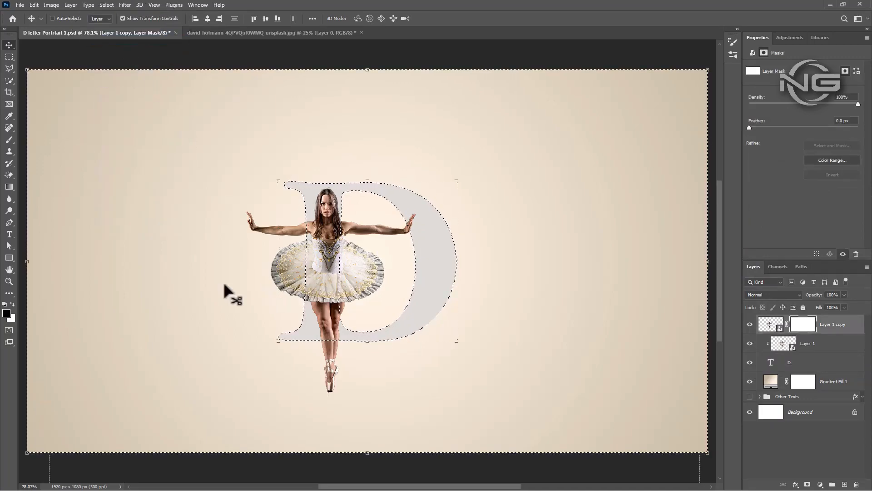
Step: Paint black on the mask with a Hard Round brush to hide the dancer left of and below the letter, then deselect
left_click(10, 139)
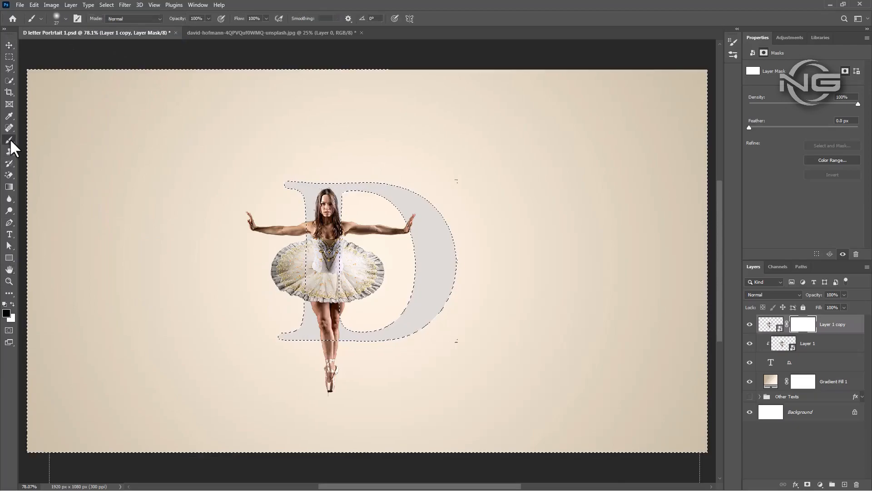
right_click(94, 199)
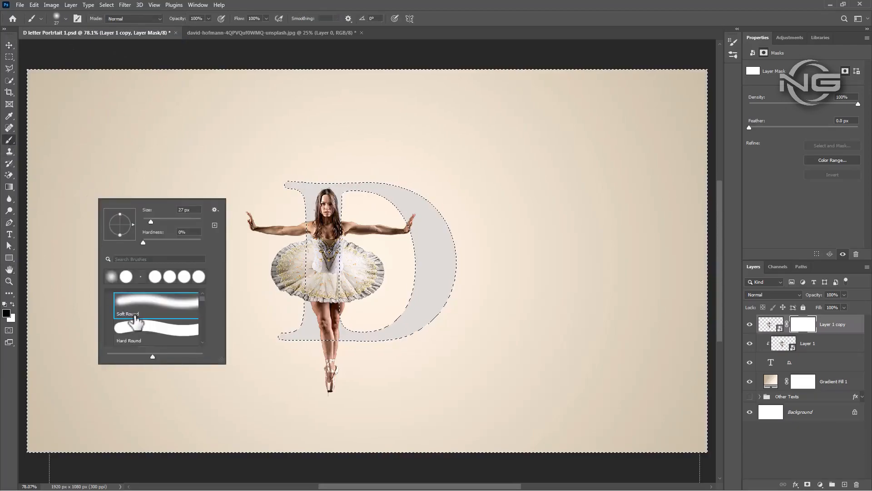
left_click(141, 329)
key("Return")
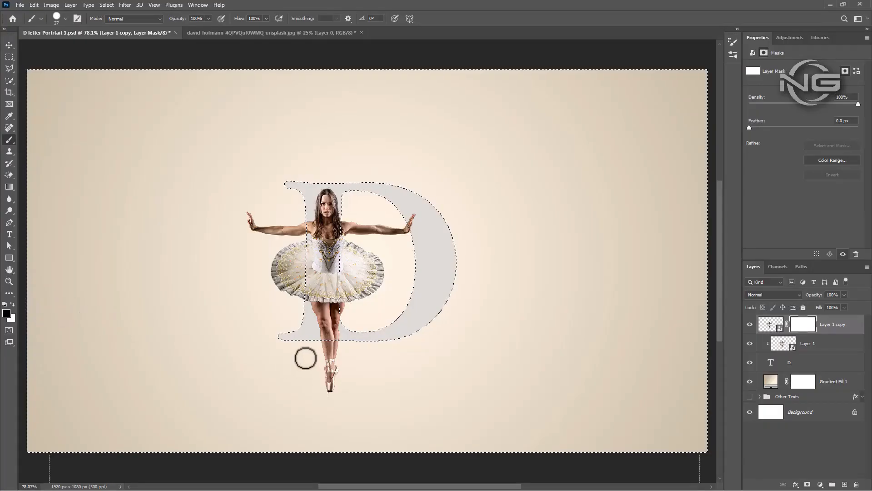
mouse_move(291, 354)
left_mouse_down()
mouse_move(348, 377)
mouse_move(318, 381)
mouse_move(253, 306)
mouse_move(252, 129)
mouse_move(242, 399)
mouse_move(250, 401)
left_mouse_up()
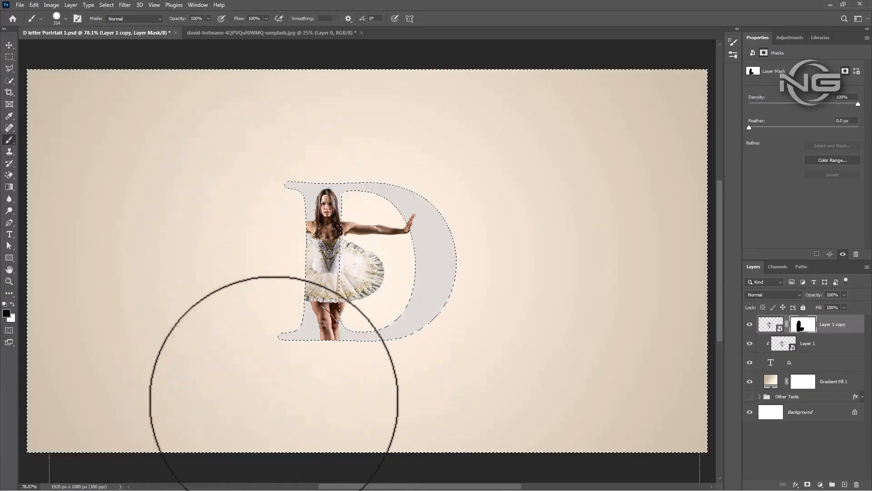
key("ctrl+d")
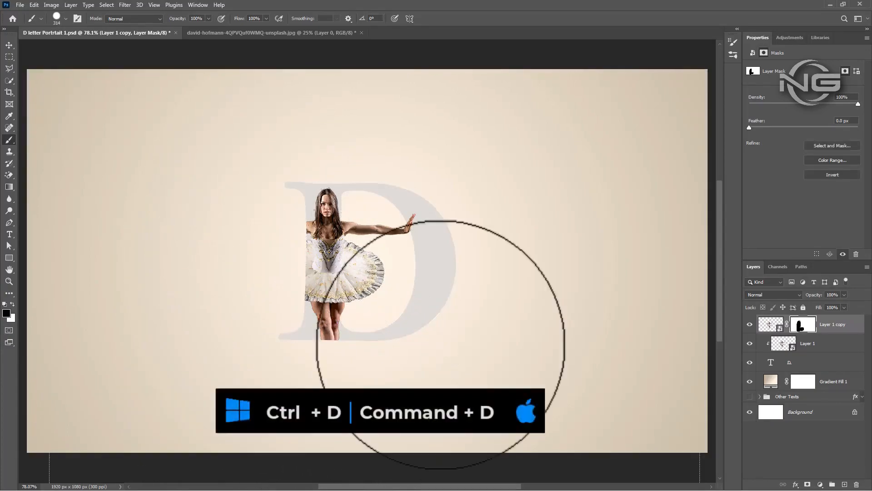
Step: Change the letter D's text color to the darker beige cec2aa and commit the text edit
double_click(771, 362)
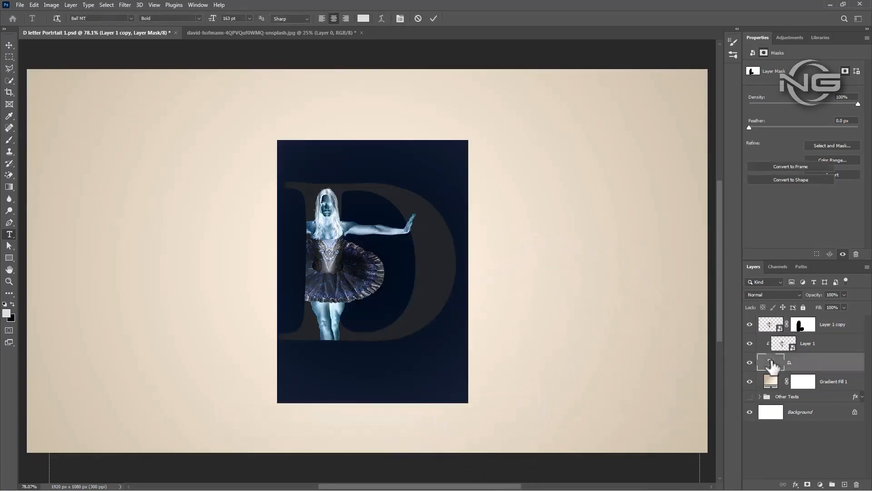
left_click(363, 18)
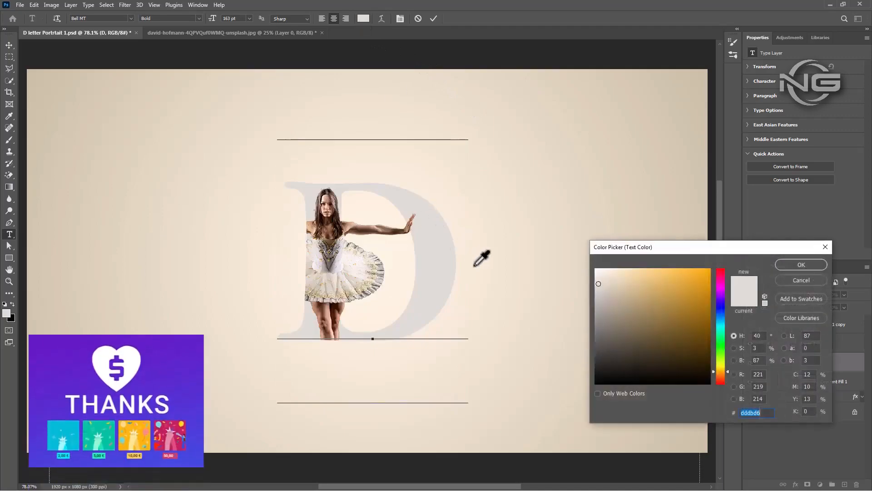
left_click(553, 374)
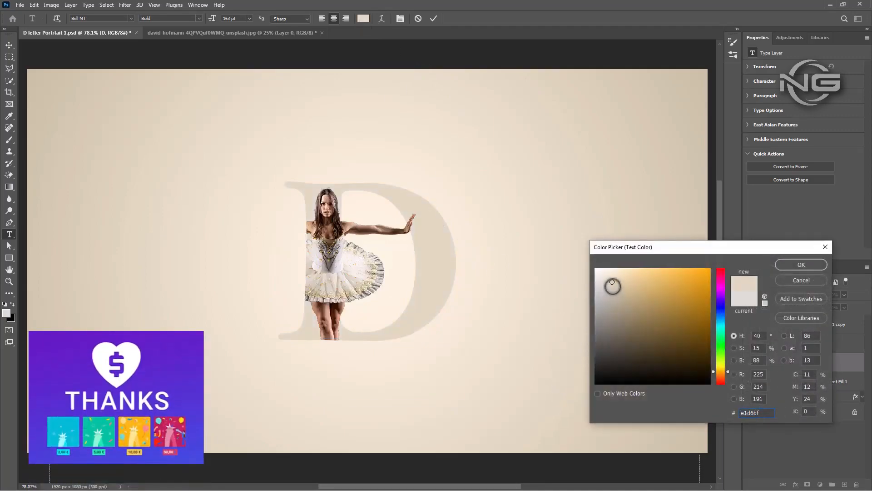
left_click(615, 298)
left_click(616, 291)
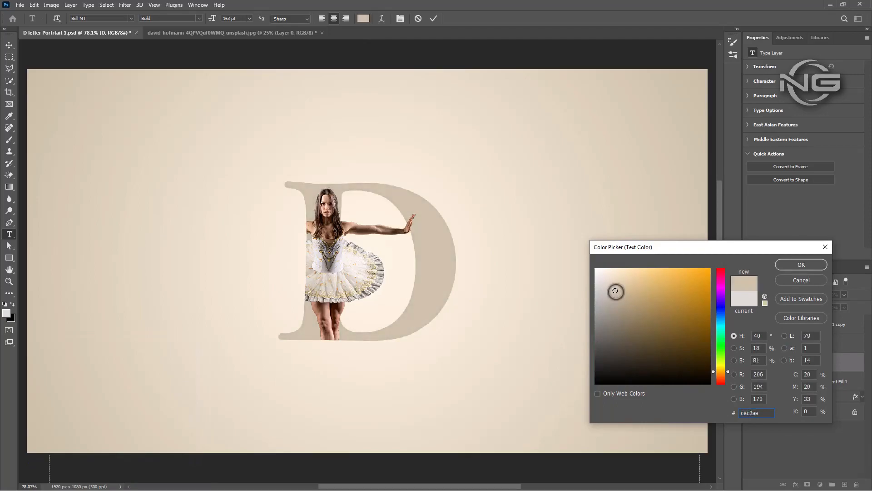
left_click(788, 267)
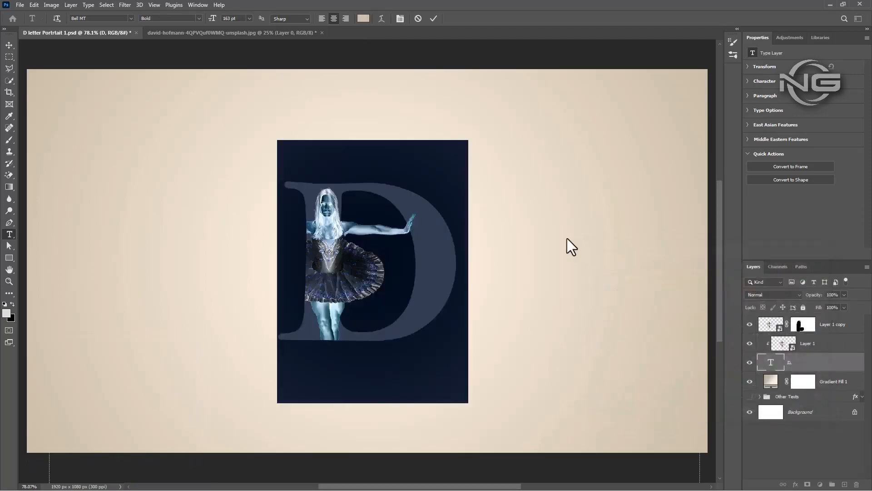
left_click(433, 18)
key("b")
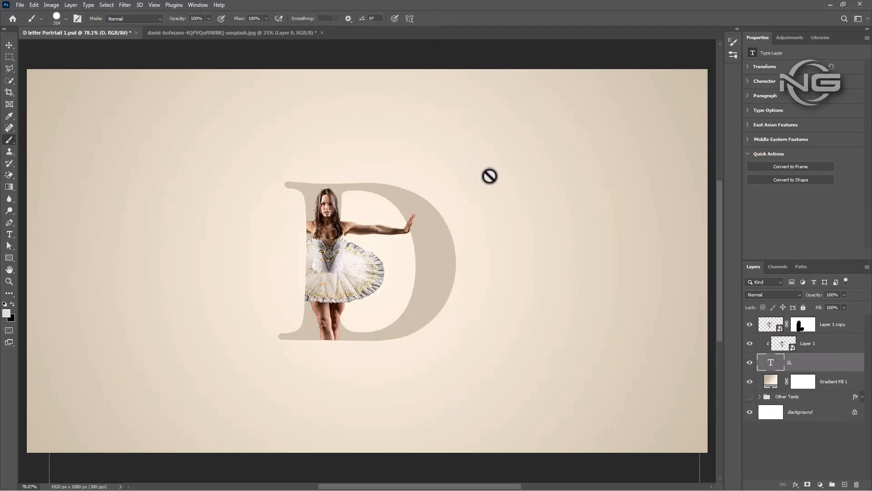
Step: Add a white 3 px outside stroke and a Multiply drop shadow at 29% opacity to the letter D layer
right_click(839, 371)
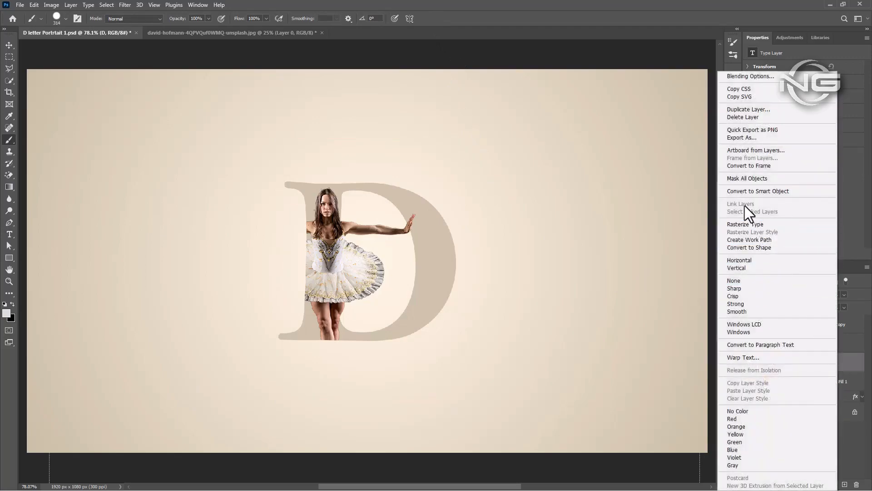
left_click(732, 77)
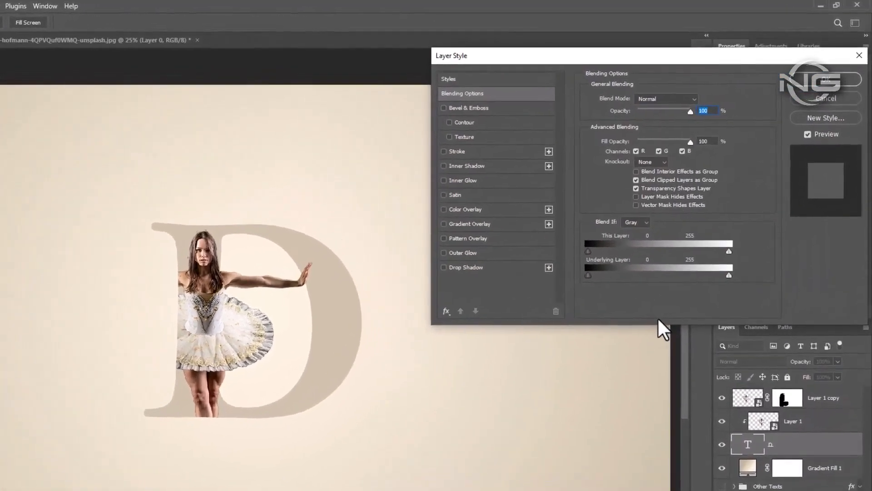
left_click(454, 153)
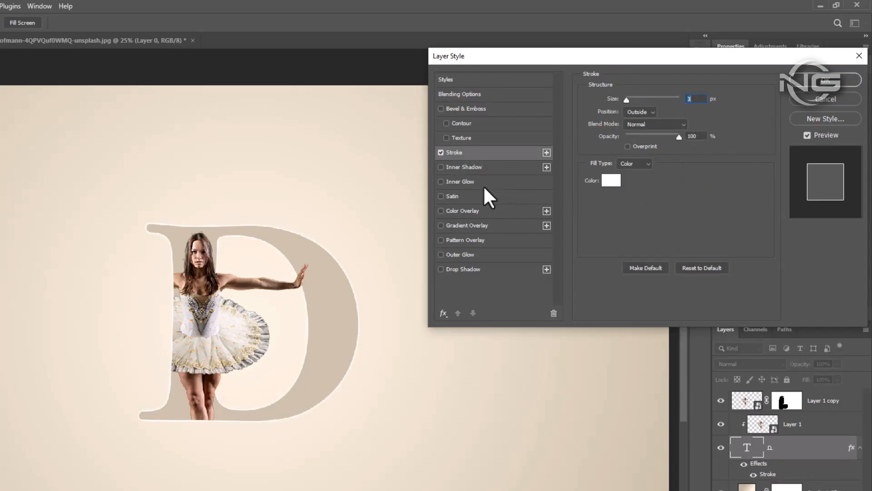
left_click(461, 270)
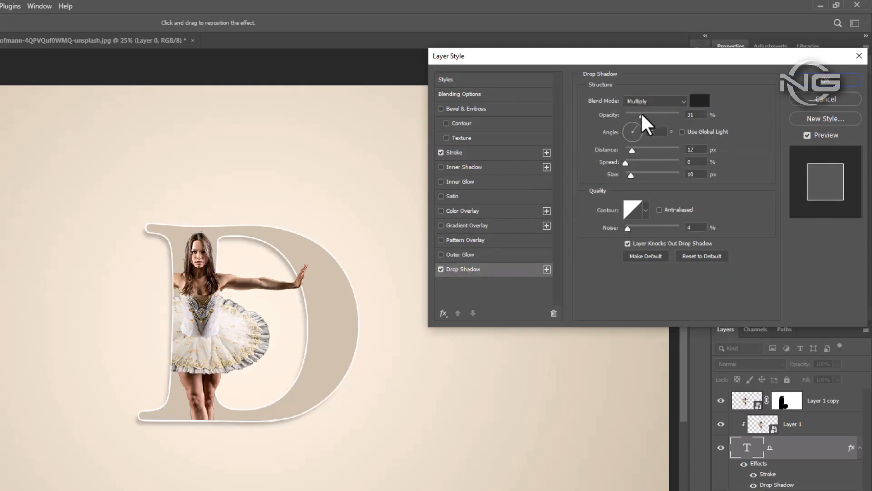
left_click_drag(639, 113, 641, 113)
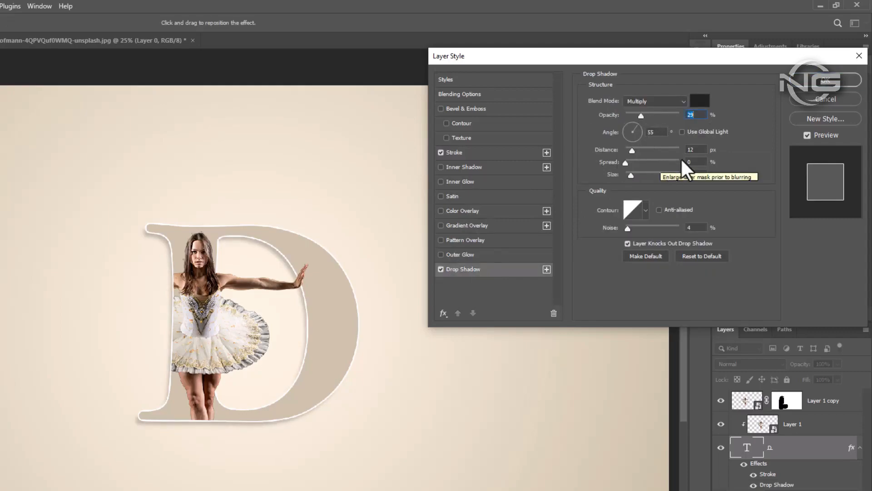
left_click(825, 82)
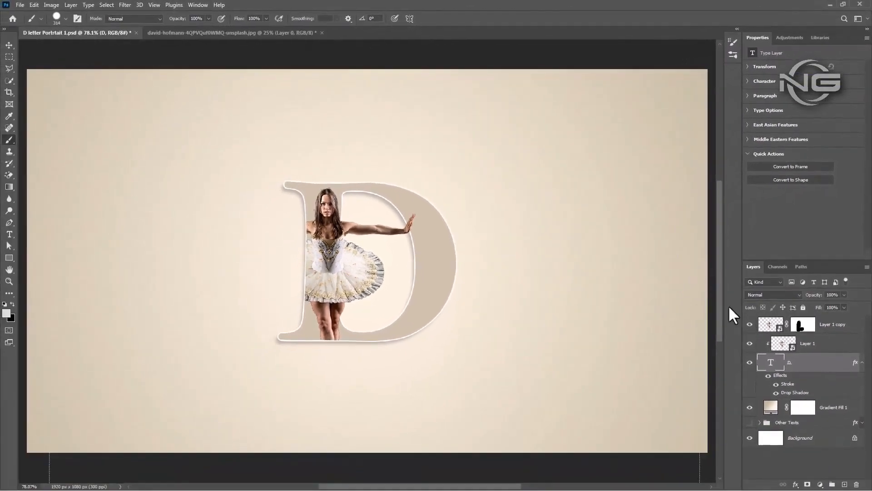
Step: Move the Other Texts group to the top of the layer stack and make it visible
left_click(818, 422)
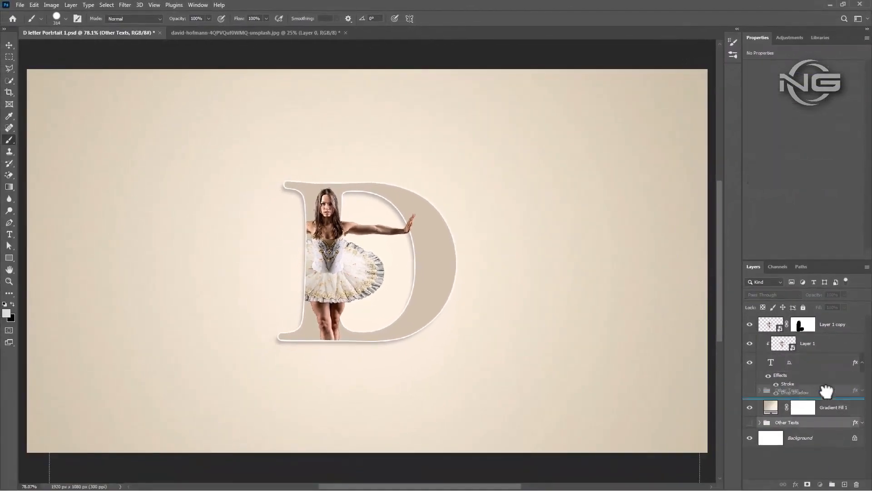
left_click_drag(810, 318, 811, 326)
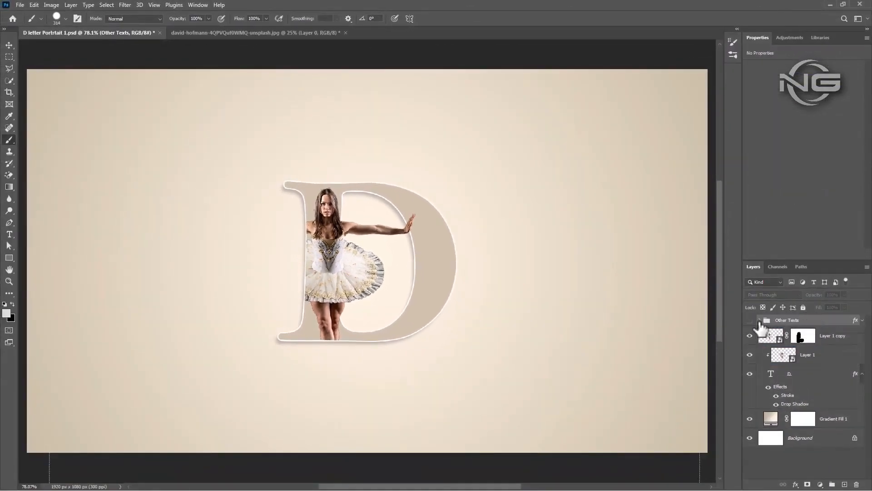
left_click(749, 320)
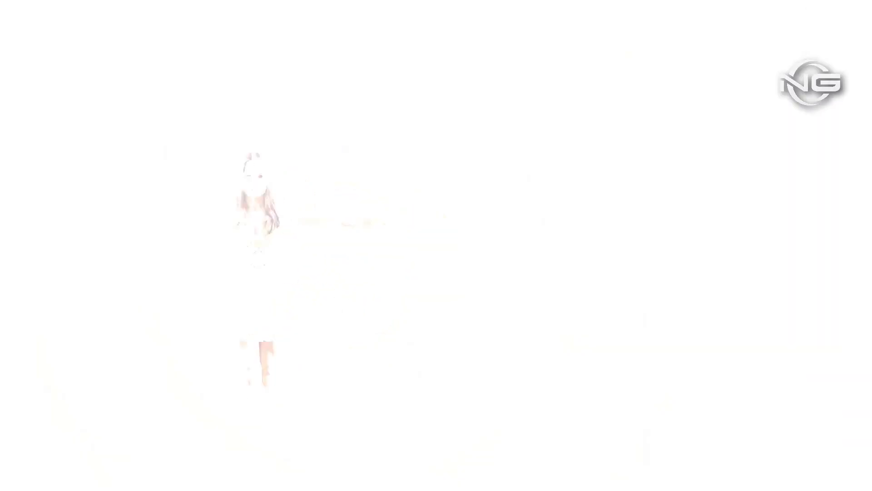